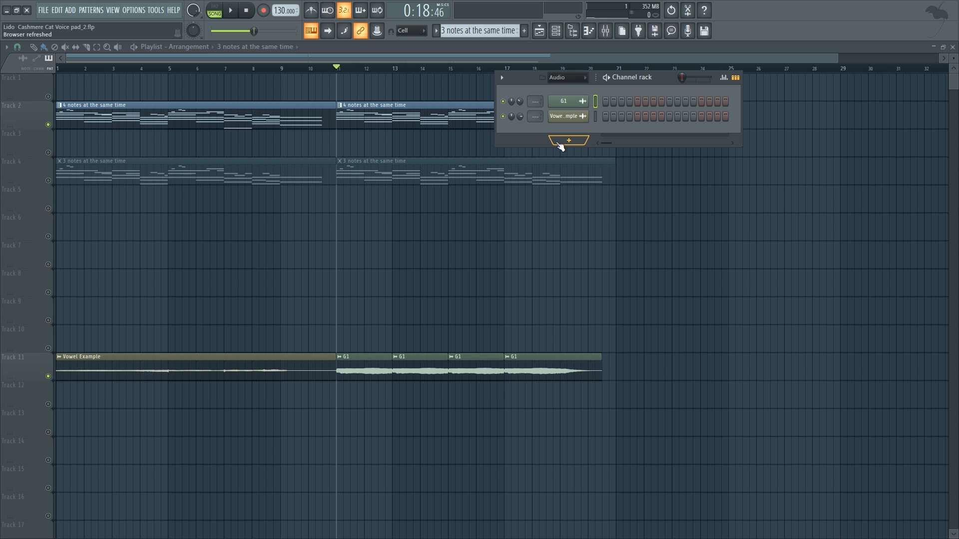
Play the arrangement from bar 11, from near the start and from bar 7, and return the playhead to bar 11
key(space)
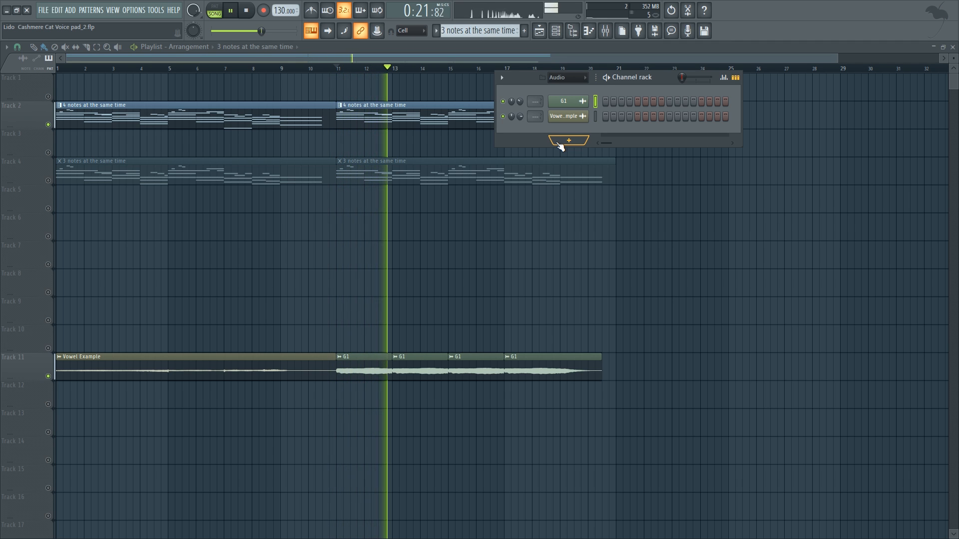
key(space)
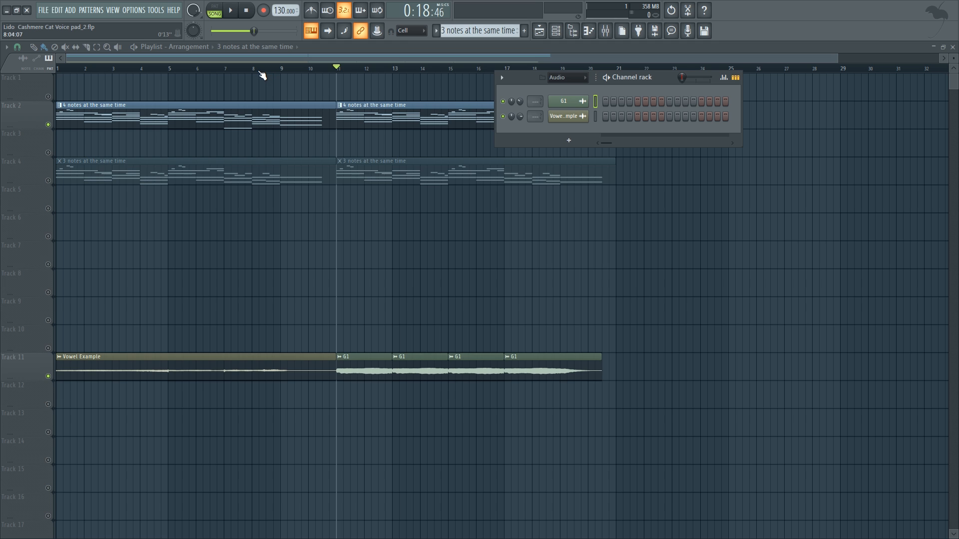
click(126, 70)
key(space)
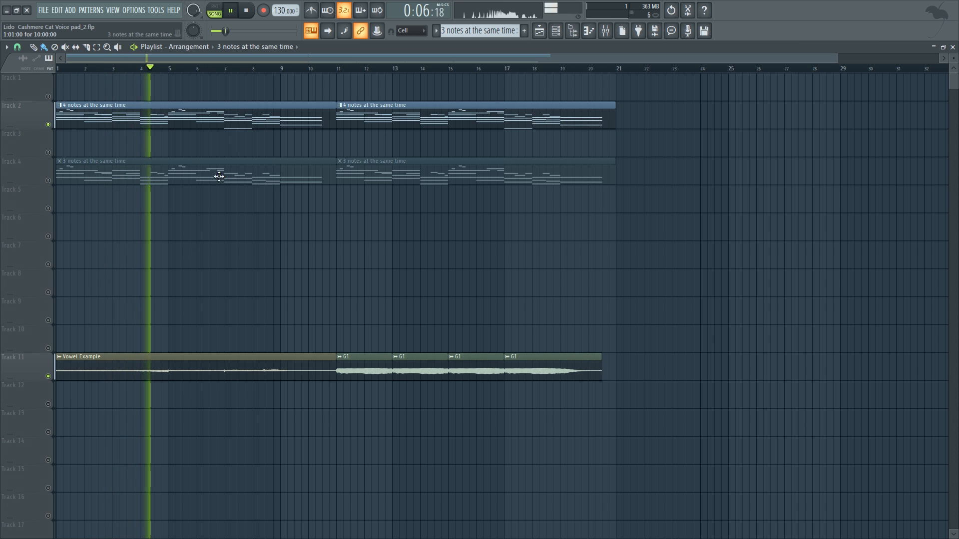
click(224, 68)
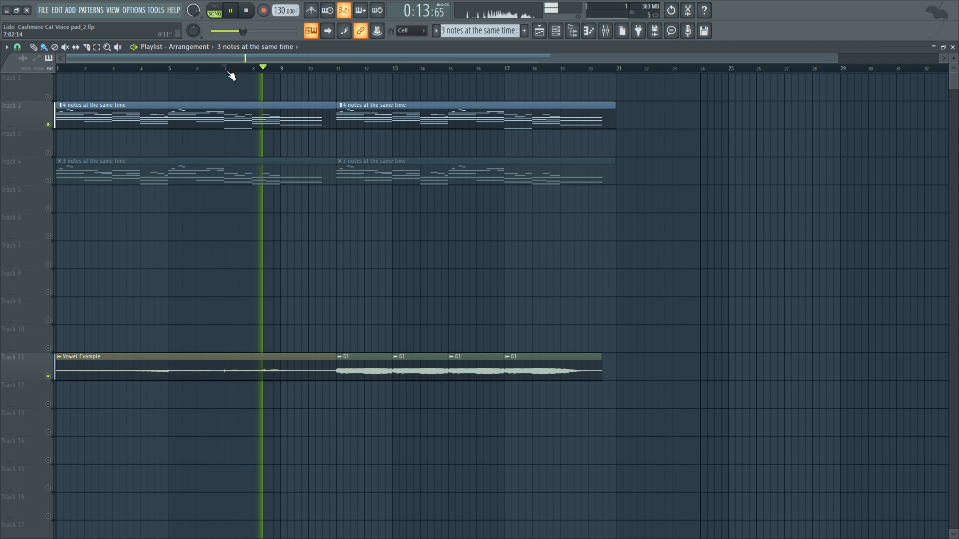
key(space)
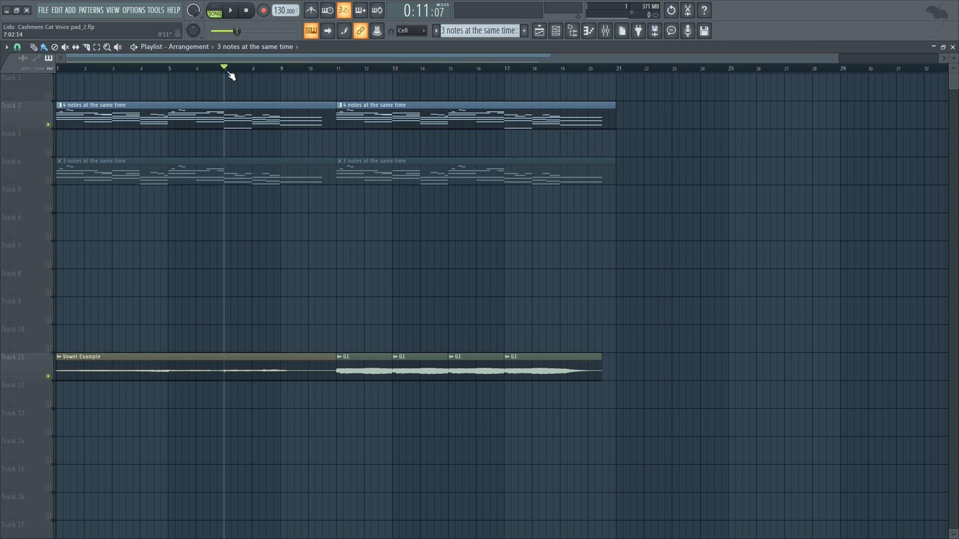
click(342, 70)
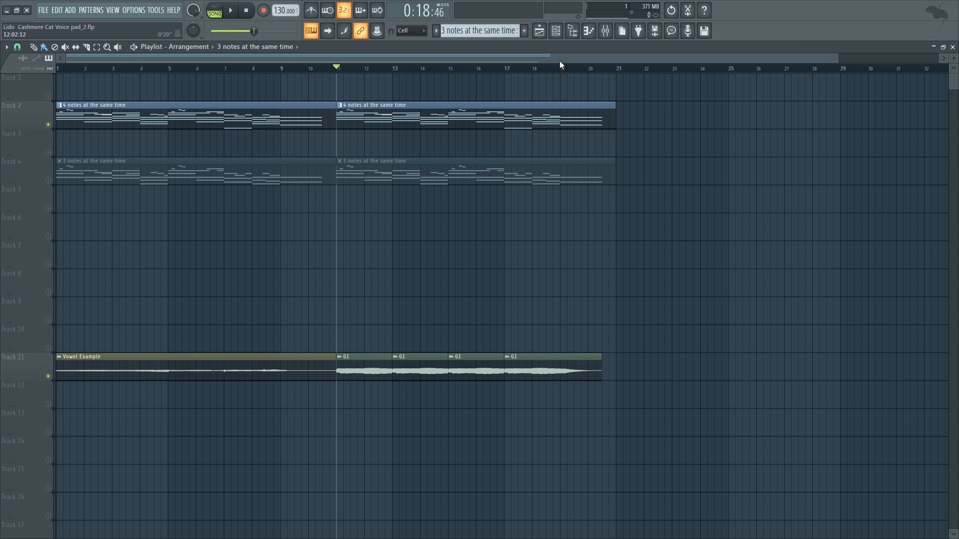
Route the G1 and Vowel Example channels to mixer insert 10 and load Harmony Engine into its first effect slot
click(556, 30)
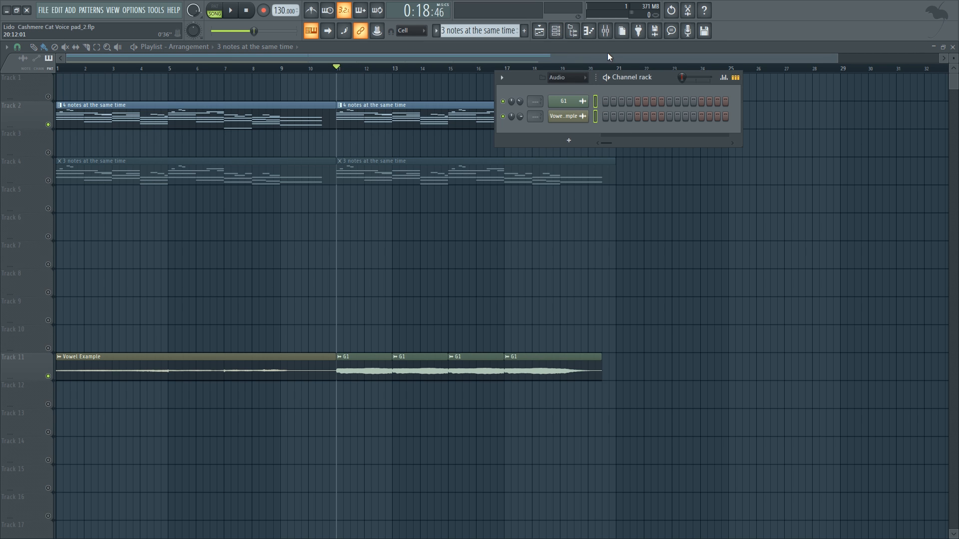
click(606, 35)
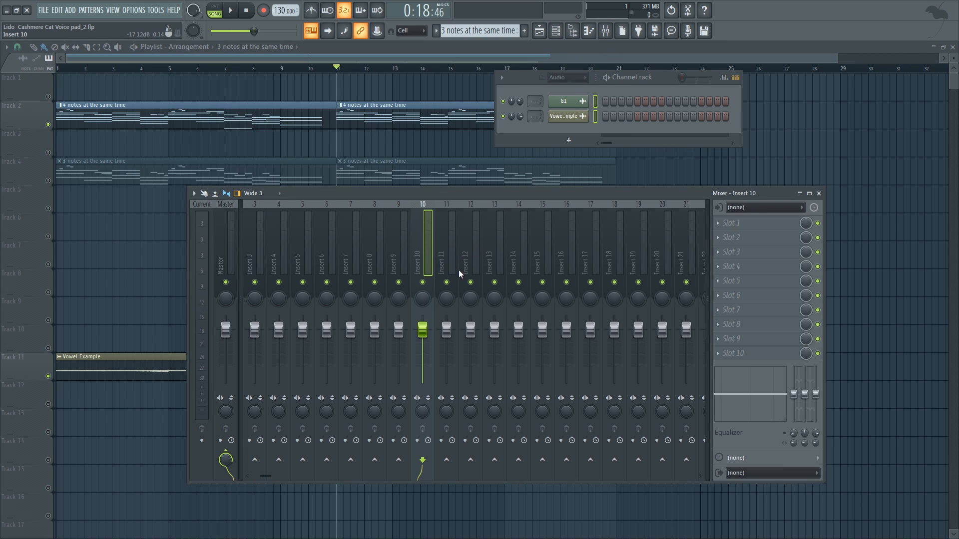
key(ctrl+l)
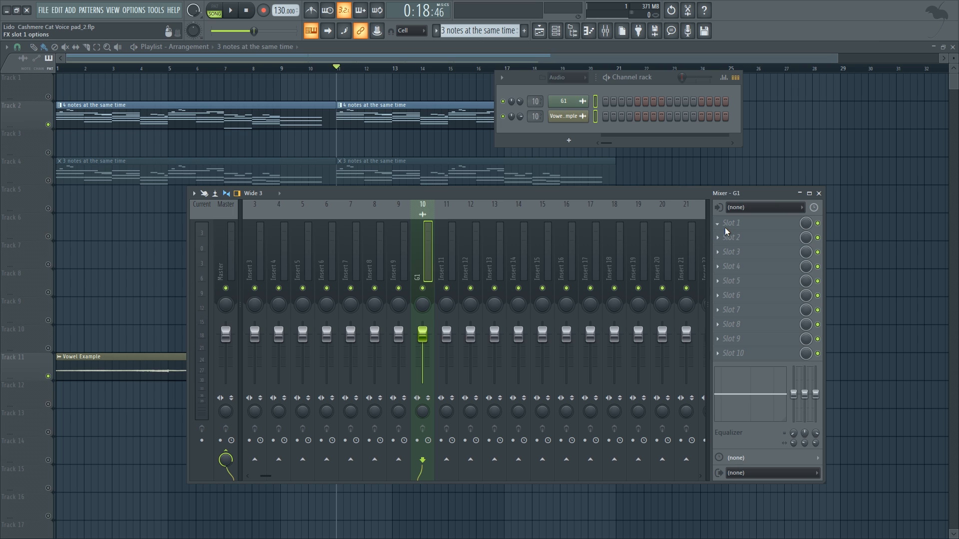
click(505, 233)
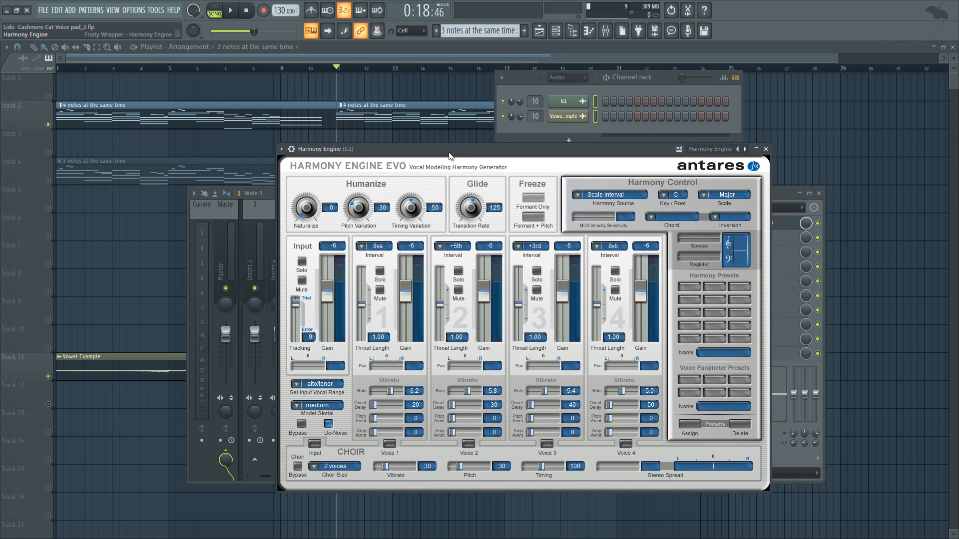
Mute the input voice in Harmony Engine and set the Harmony Source to MIDI omni
drag(451, 158, 486, 148)
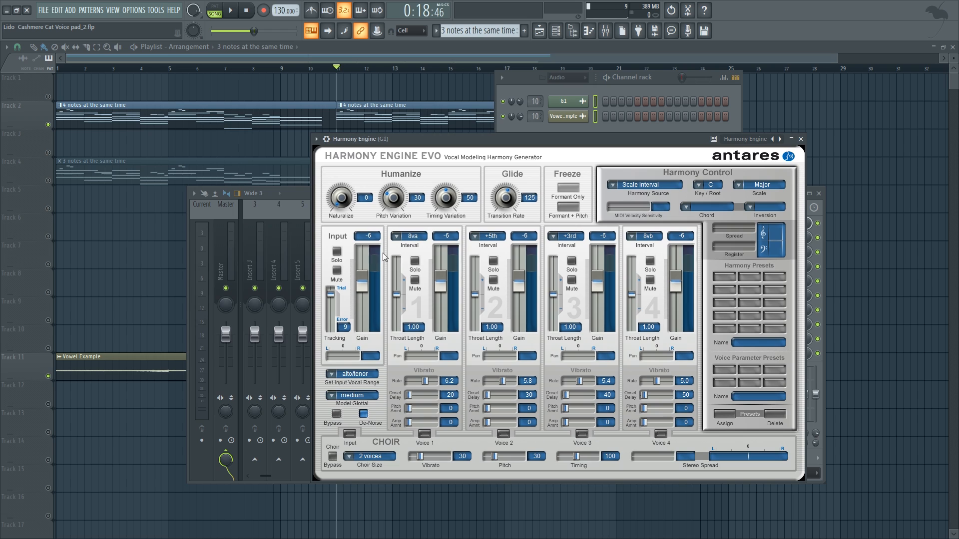
click(337, 270)
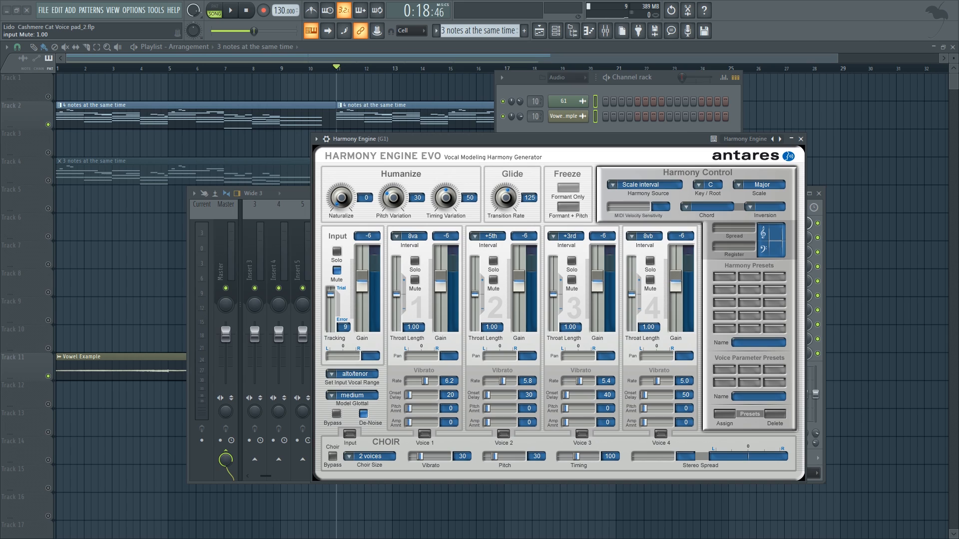
click(640, 243)
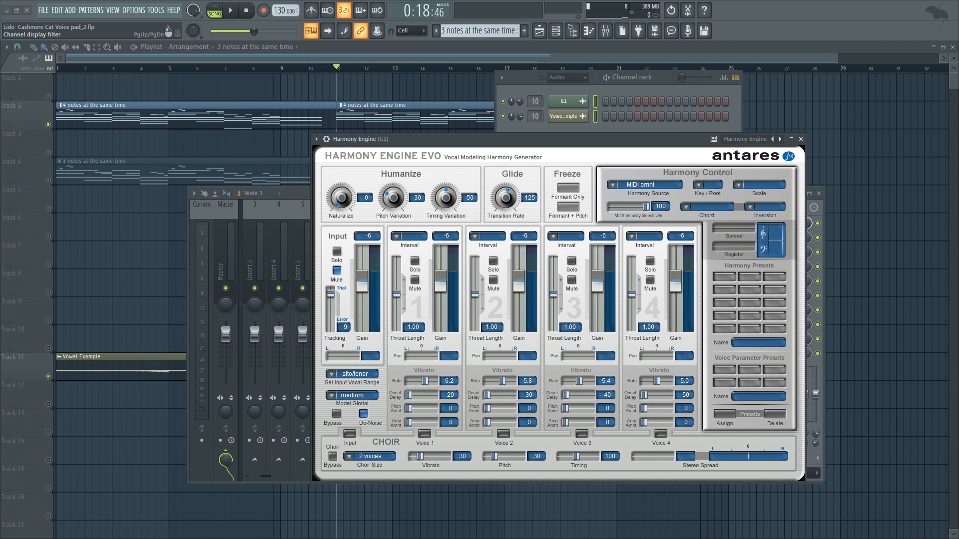
Show the Unsorted channel group and open the settings of the MIDI Out channel
click(560, 90)
key(Page_Down)
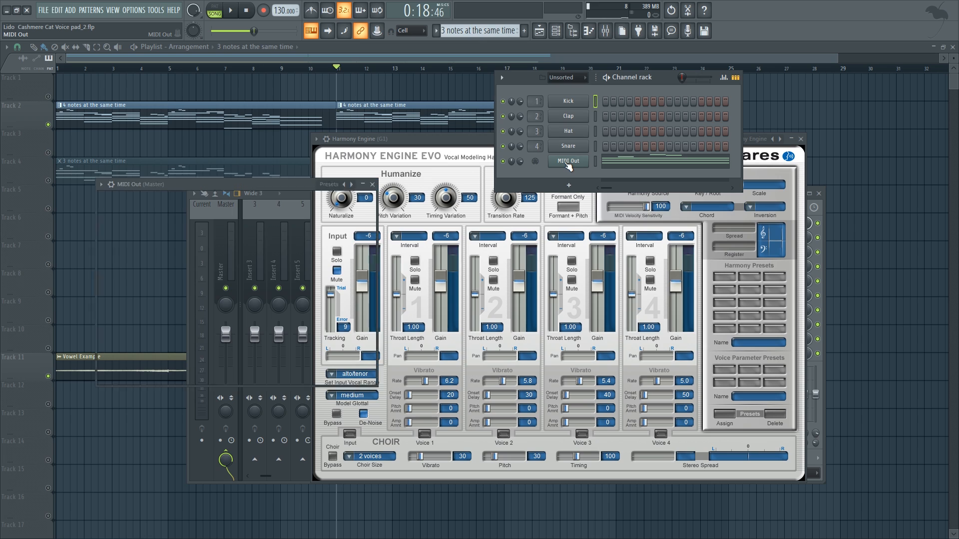
click(568, 160)
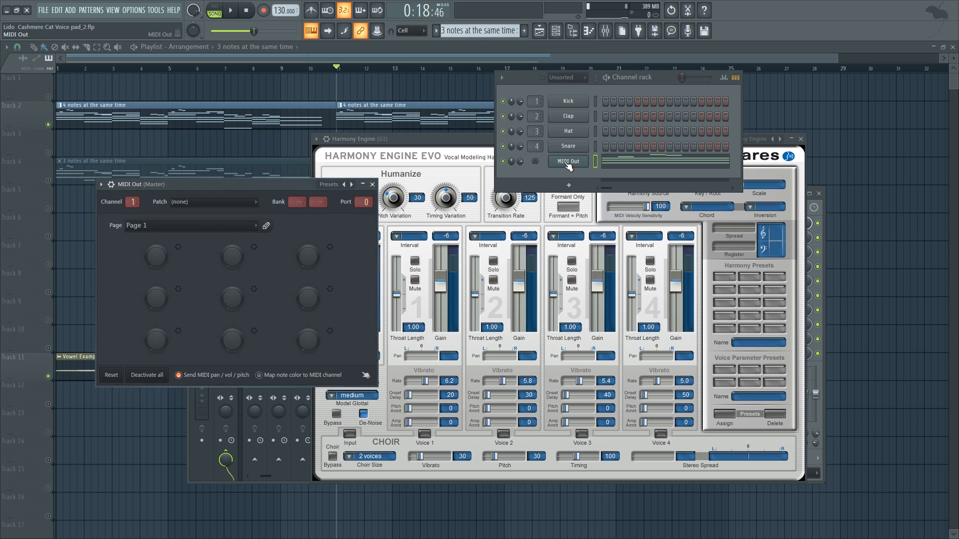
Set Harmony Engine's MIDI input port to 0, matching the MIDI Out channel's port, and return to the plugin editor
click(435, 145)
click(327, 140)
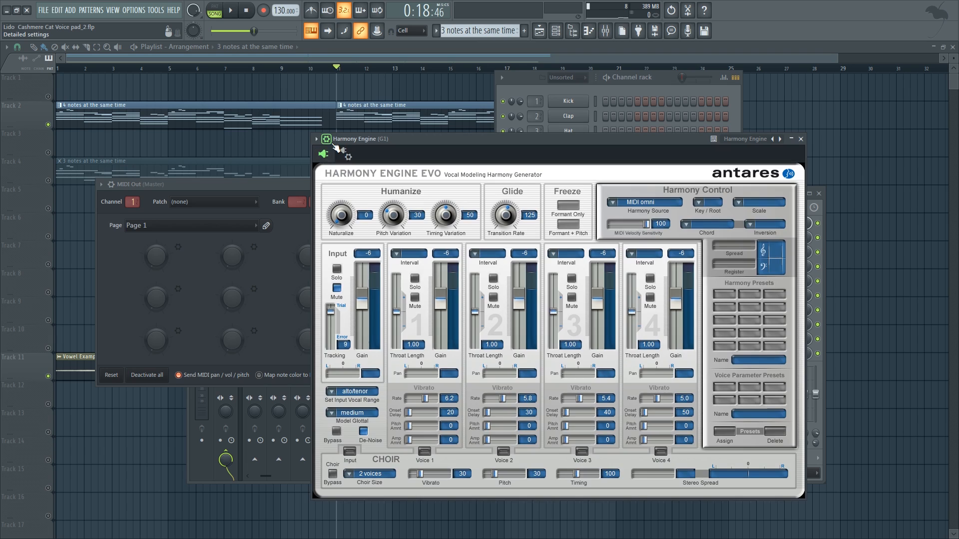
click(344, 154)
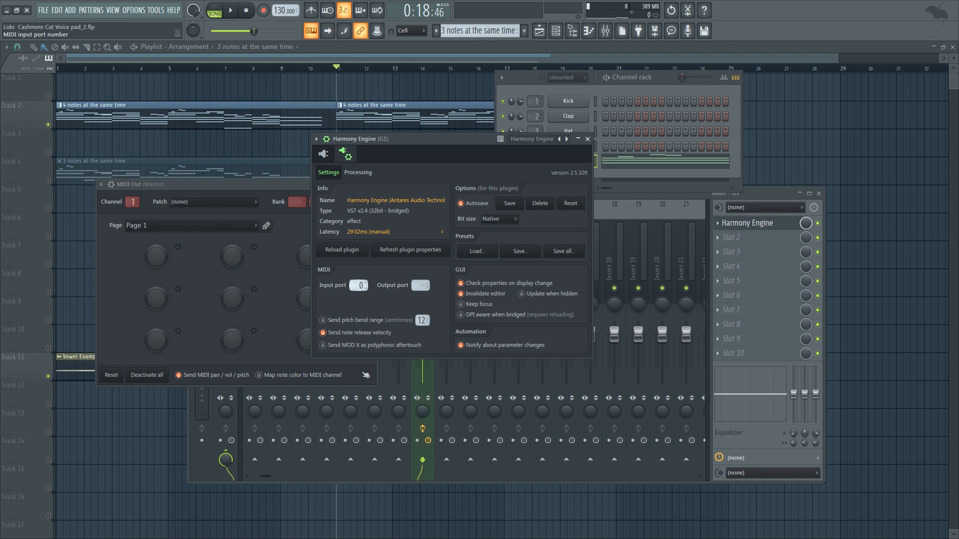
click(615, 174)
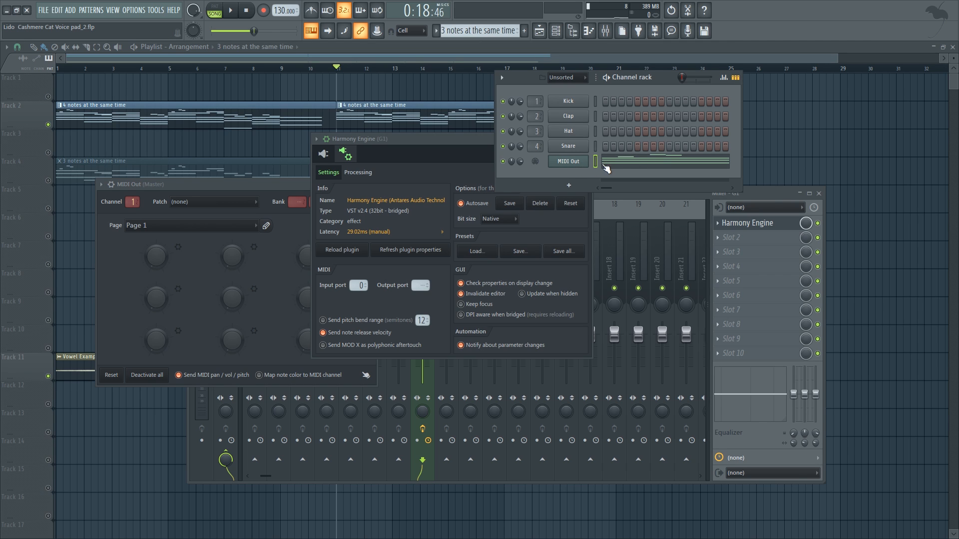
click(323, 153)
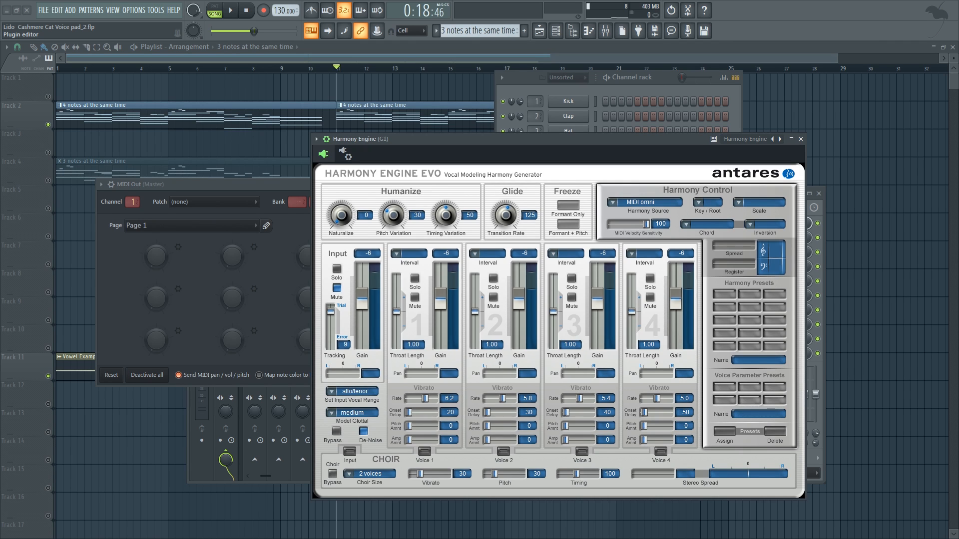
Select the second "4 notes at the same time" clip on Track 2, reopen Harmony Engine on insert 10 and play from bar 11
click(376, 106)
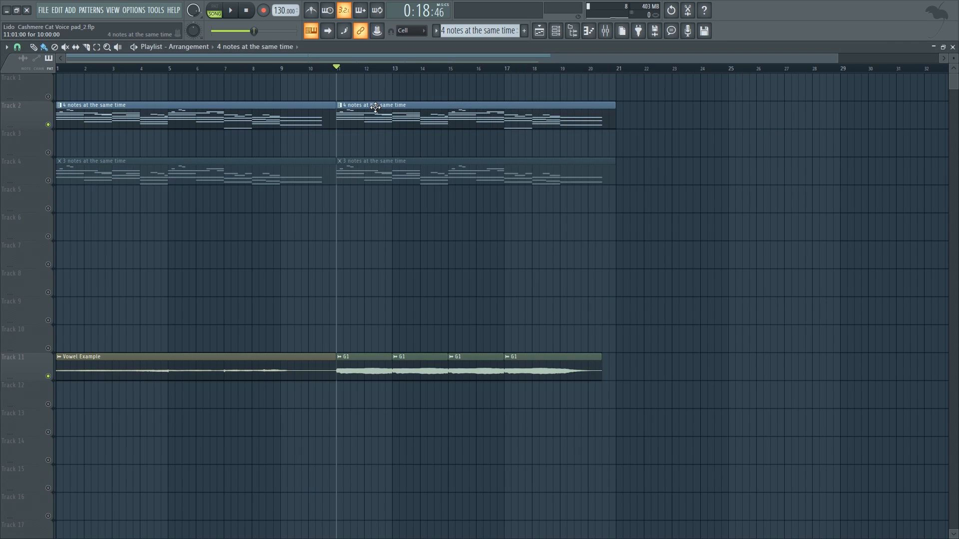
key(F9)
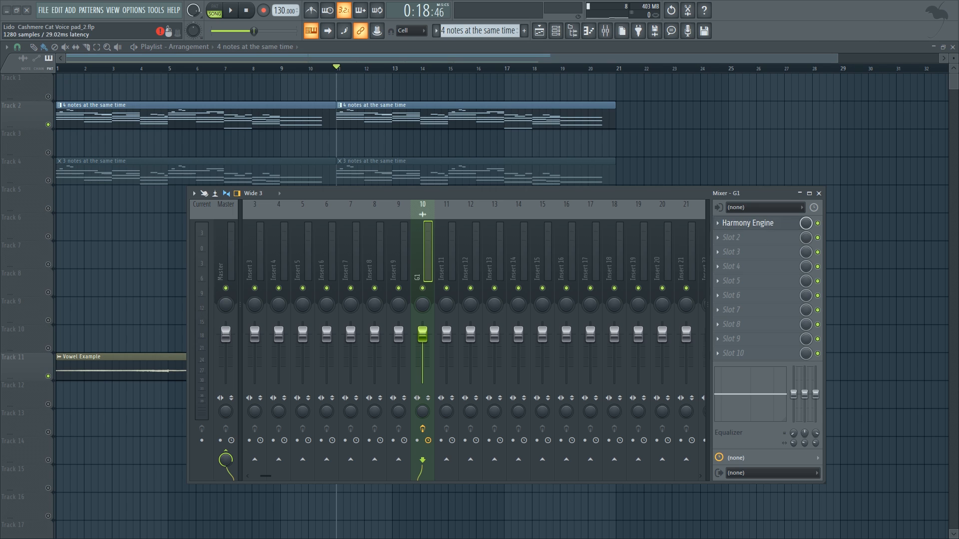
click(747, 223)
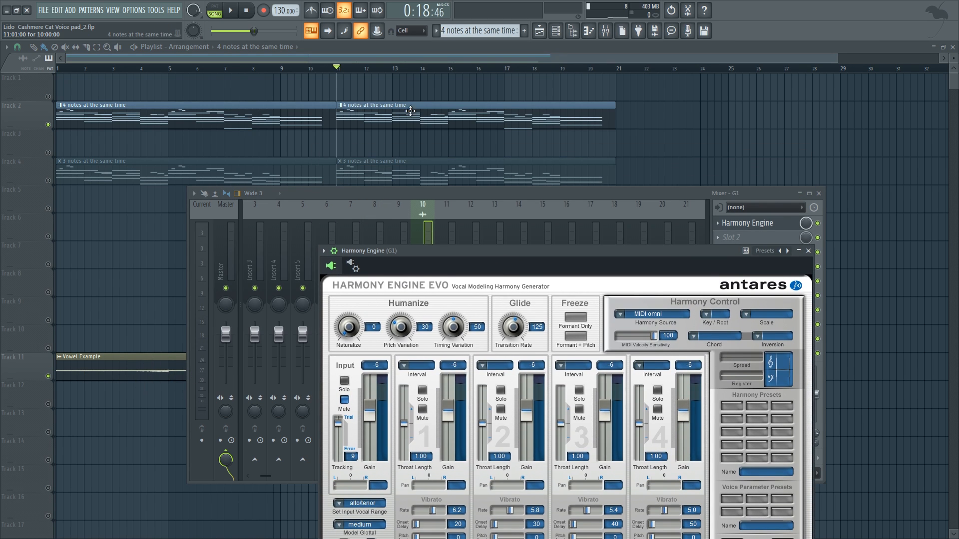
drag(468, 255, 470, 235)
key(space)
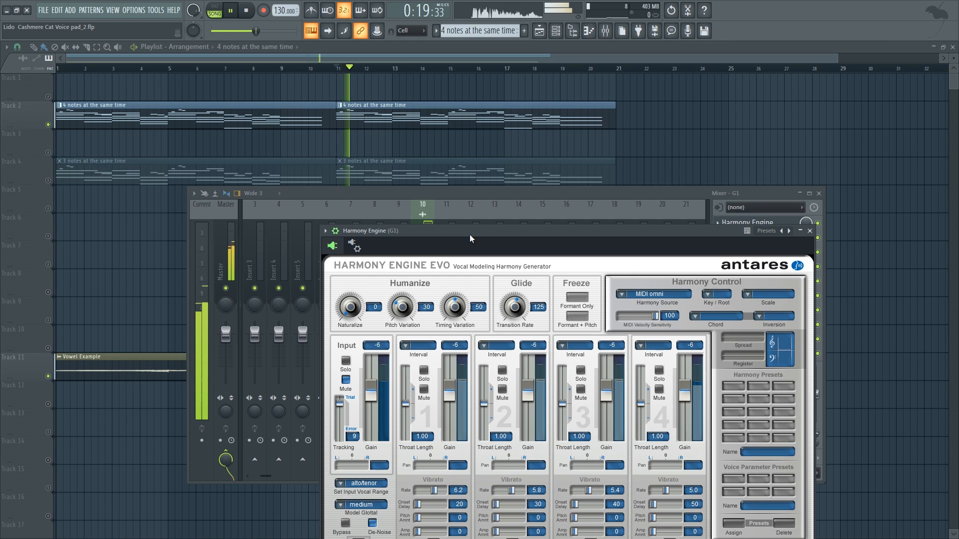
key(space)
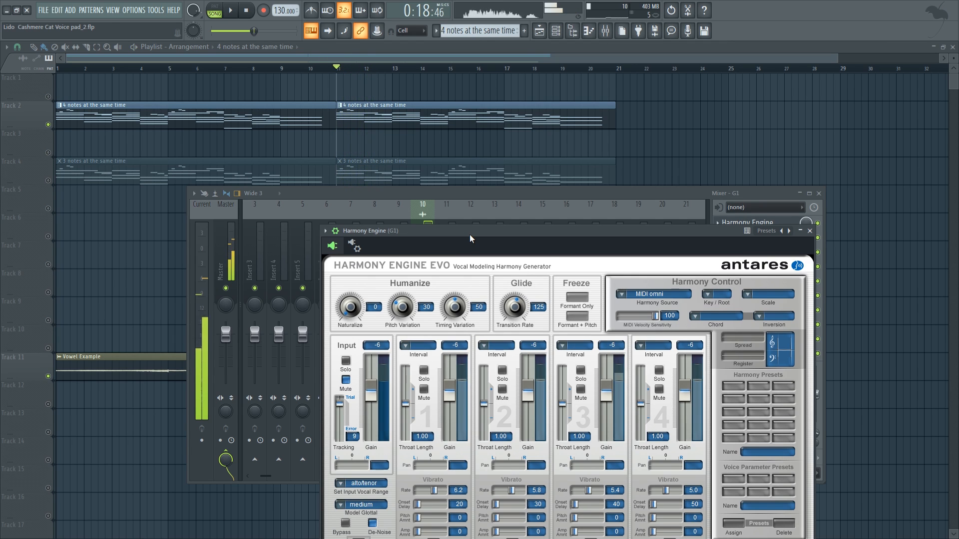
Raise Harmony Engine's Pitch Variation to 100 and play the harmonies from bar 11
drag(469, 235, 472, 111)
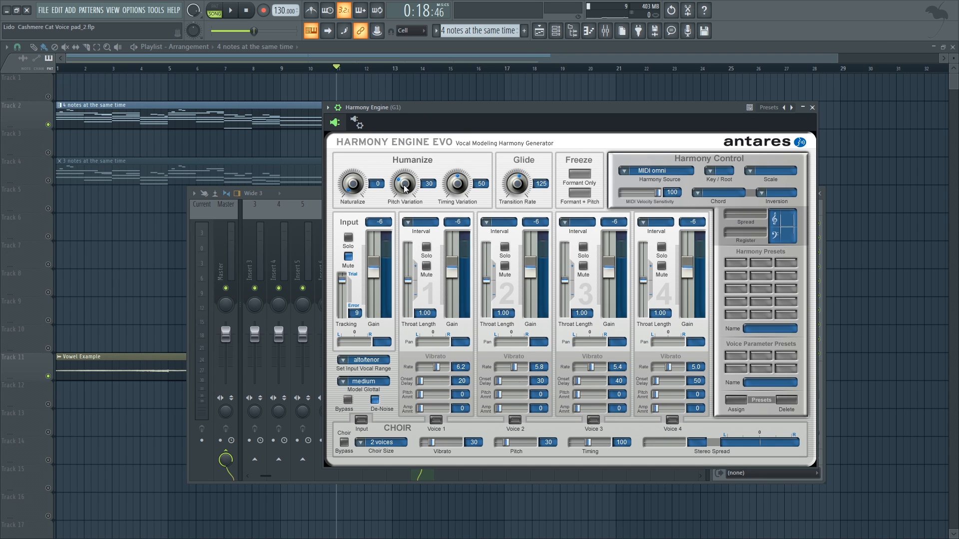
drag(405, 188, 405, 150)
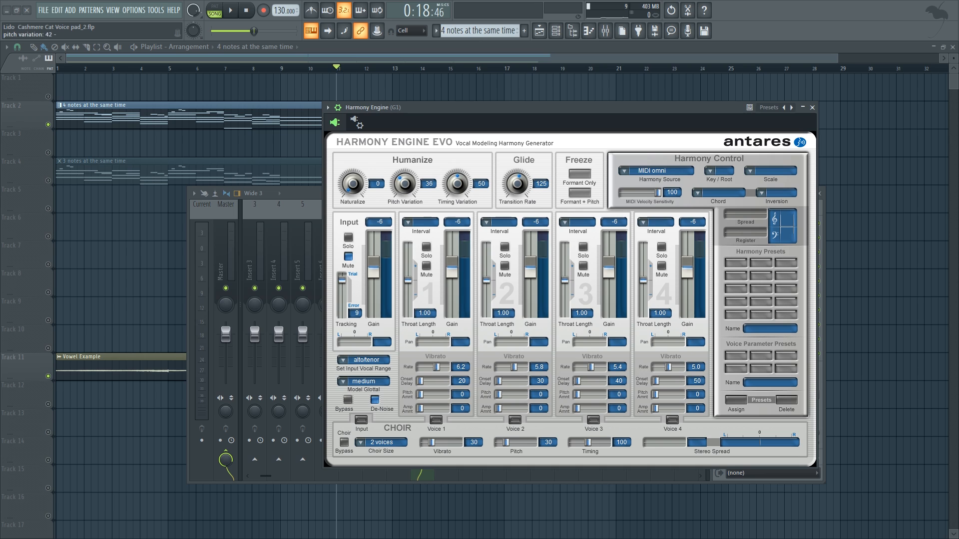
drag(450, 108, 460, 109)
key(space)
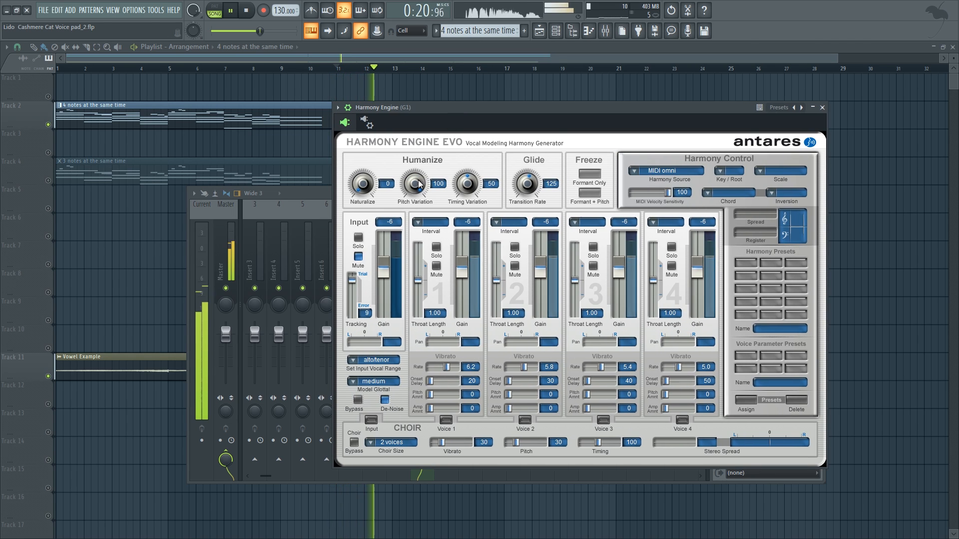
drag(468, 116, 487, 109)
key(space)
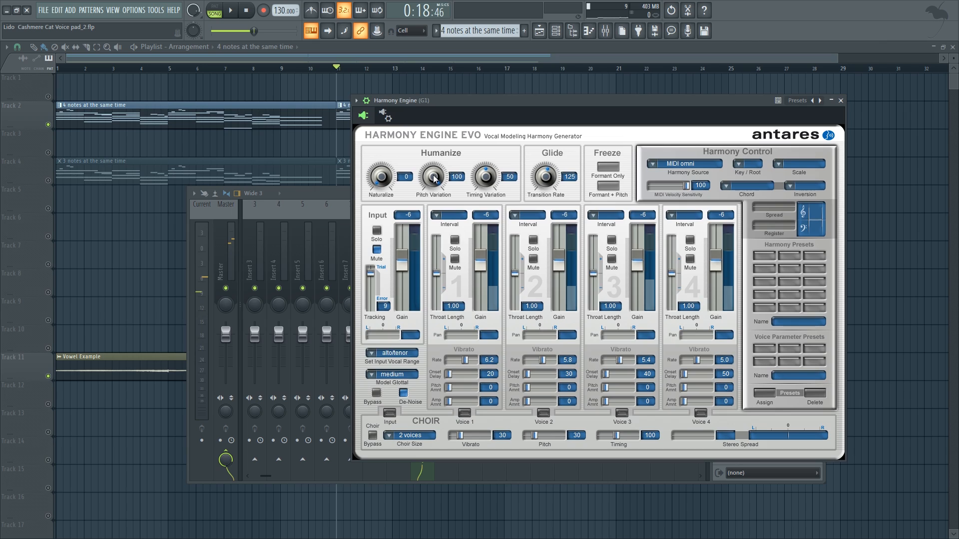
Set Harmony Engine's Pitch Variation to 0 and close the plugin window
drag(433, 178, 433, 214)
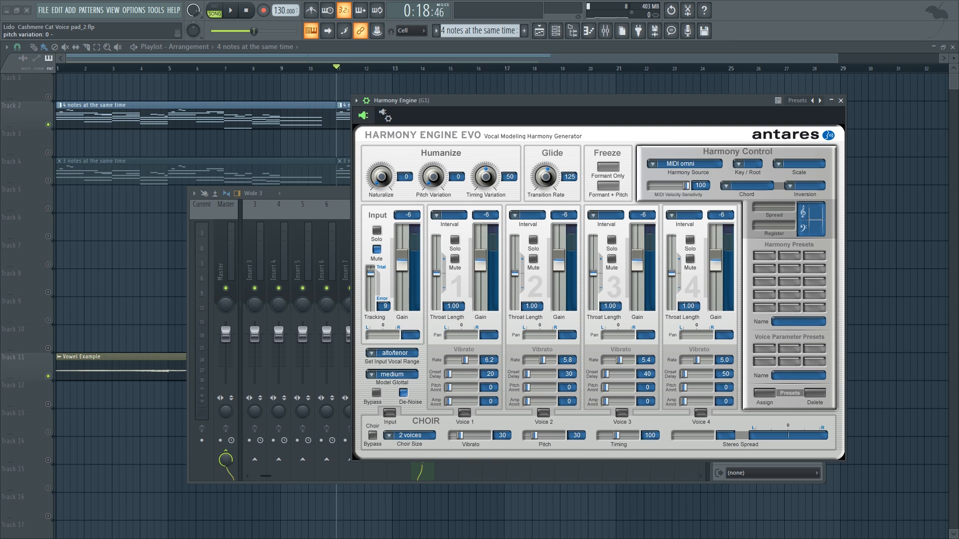
drag(510, 100, 505, 101)
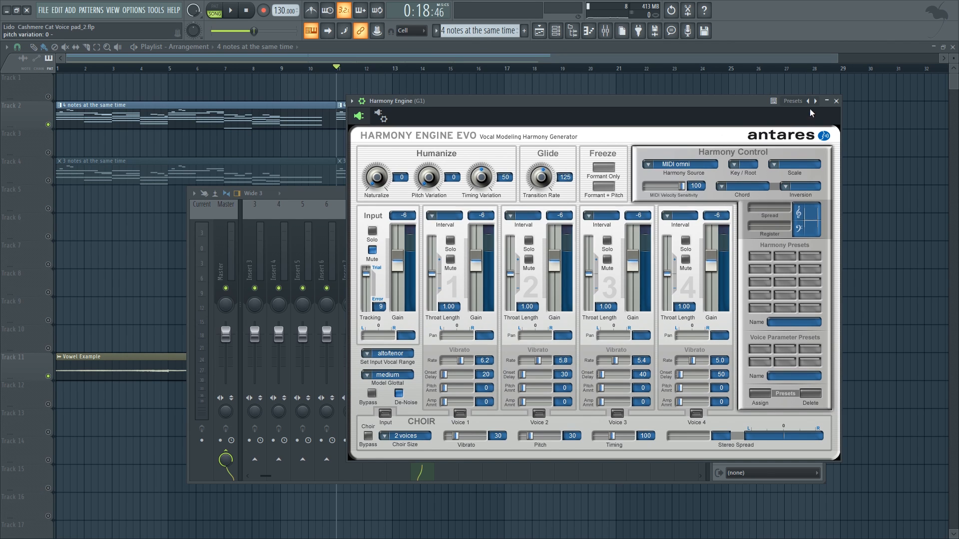
click(836, 101)
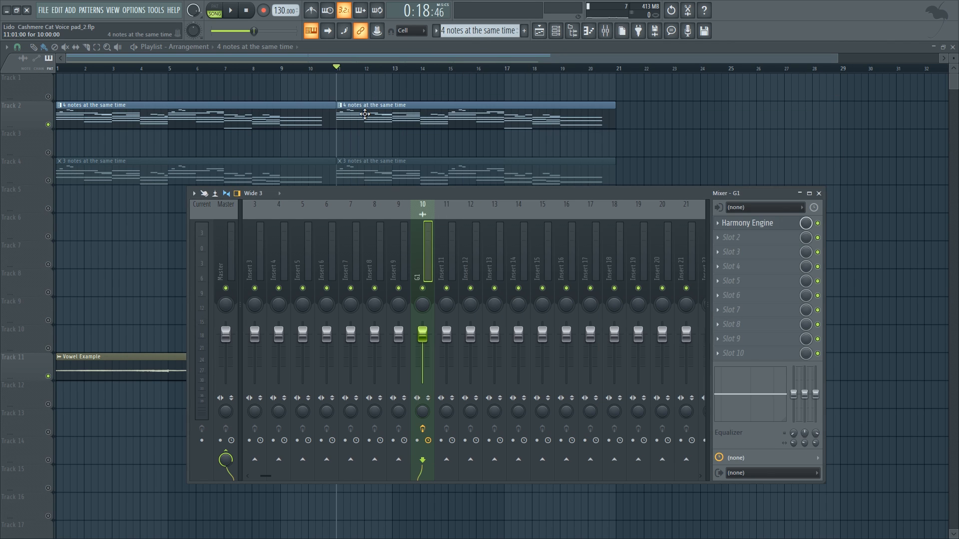
Open the second "4 notes at the same time" clip in the piano roll, show nearly all its bars and play its opening notes
double_click(364, 106)
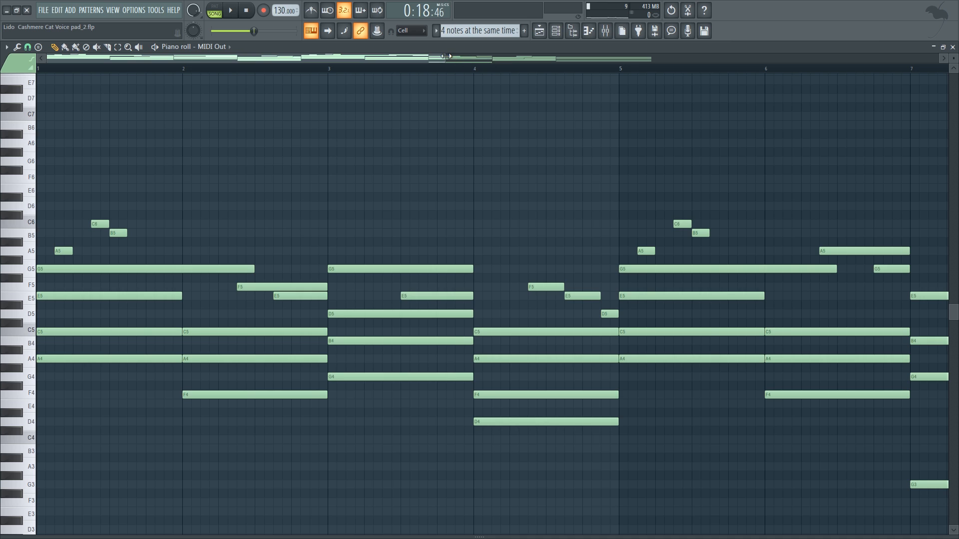
drag(446, 56, 635, 75)
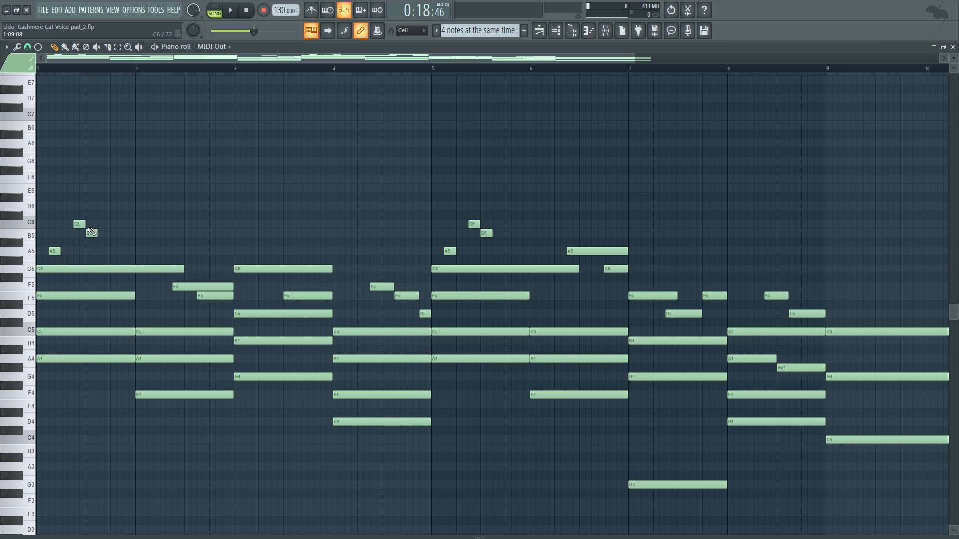
key(space)
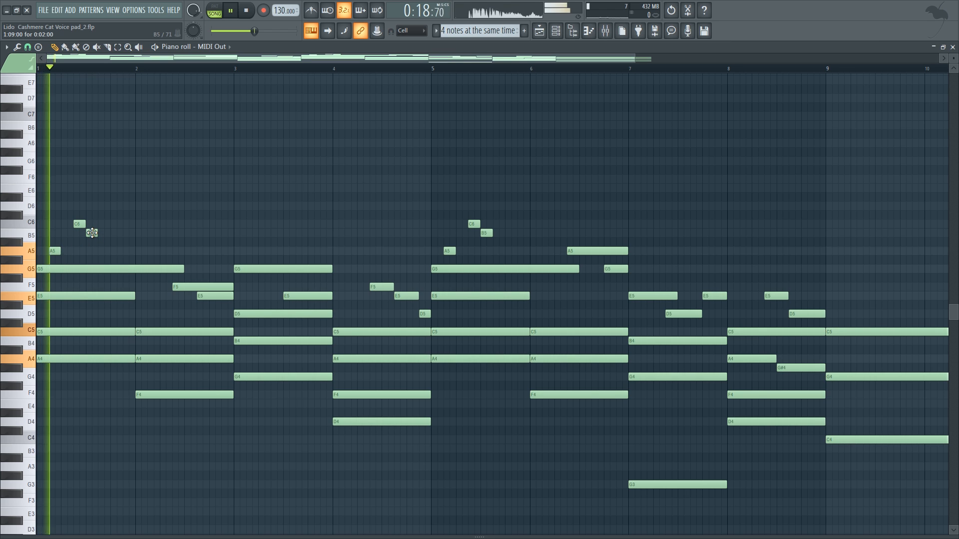
key(space)
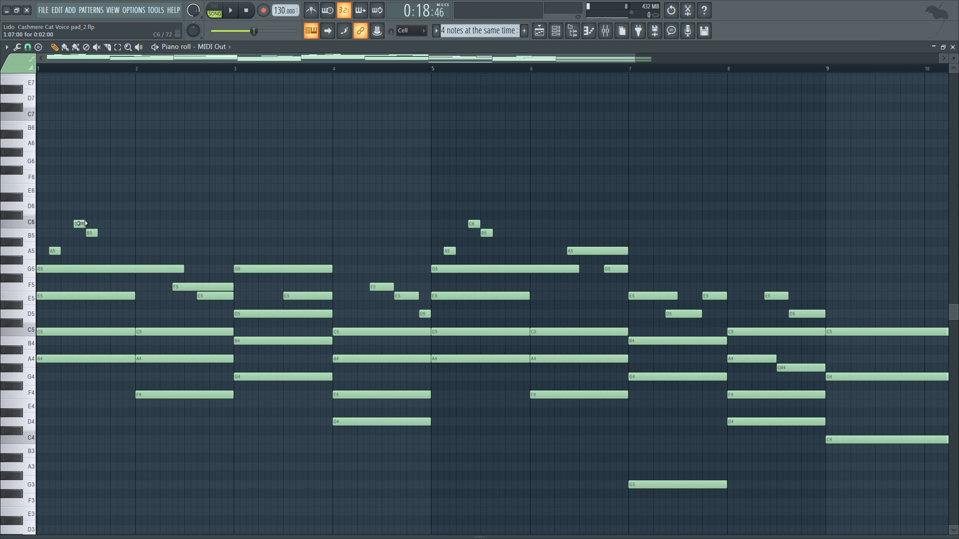
Close the piano roll and channel rack, unmute Track 4 with the "3 notes at the same time" clips and mute Track 2
click(953, 47)
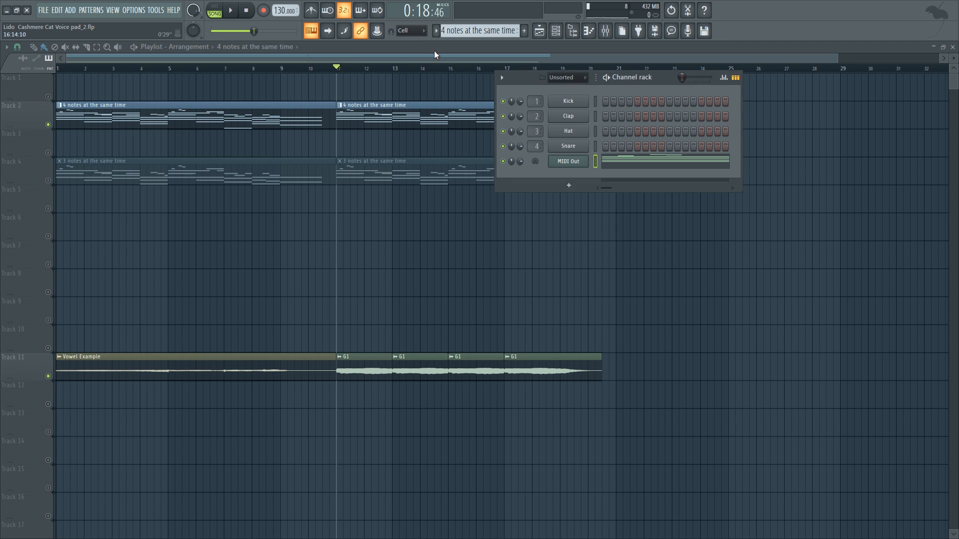
key(F6)
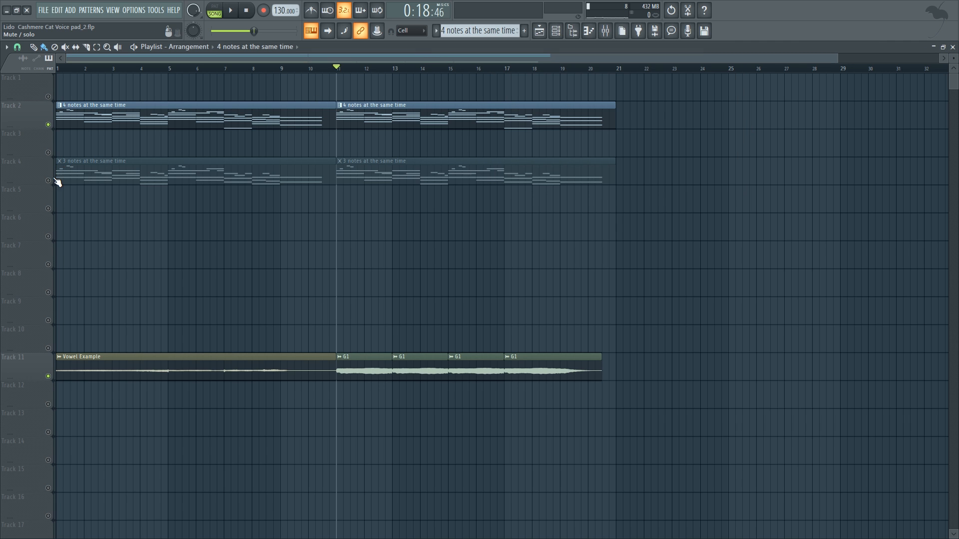
click(48, 181)
click(48, 124)
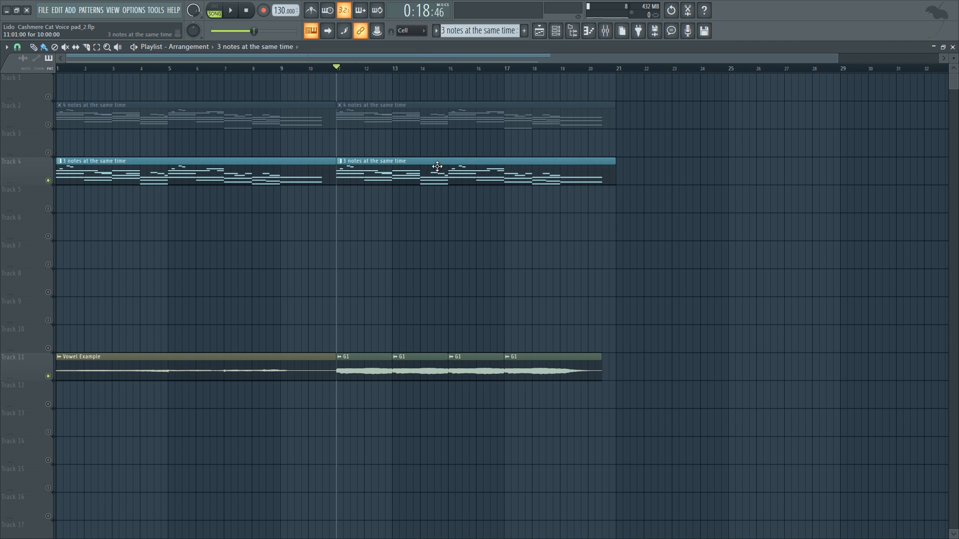
Open the second "3 notes at the same time" clip in the piano roll, show all its bars and play its opening notes
double_click(435, 167)
drag(386, 58, 163, 54)
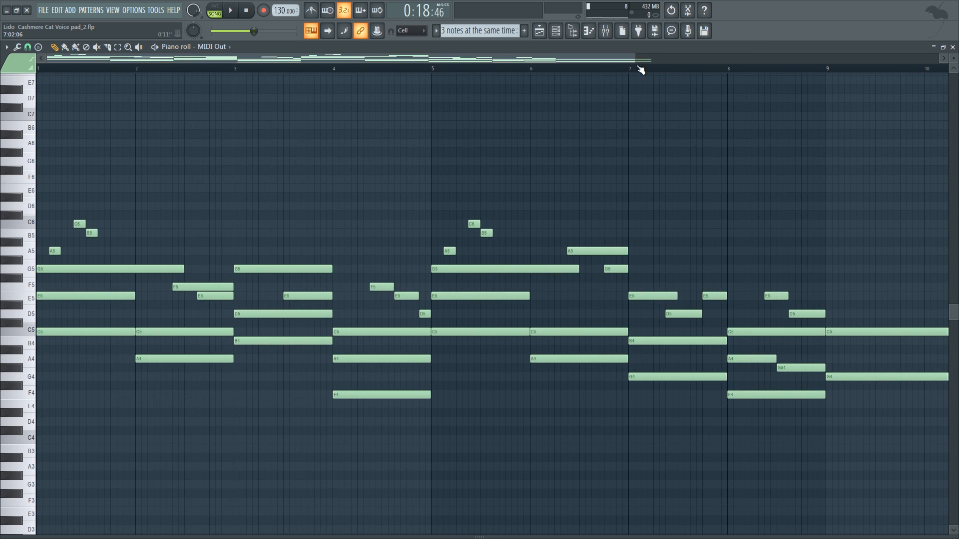
drag(635, 60, 832, 61)
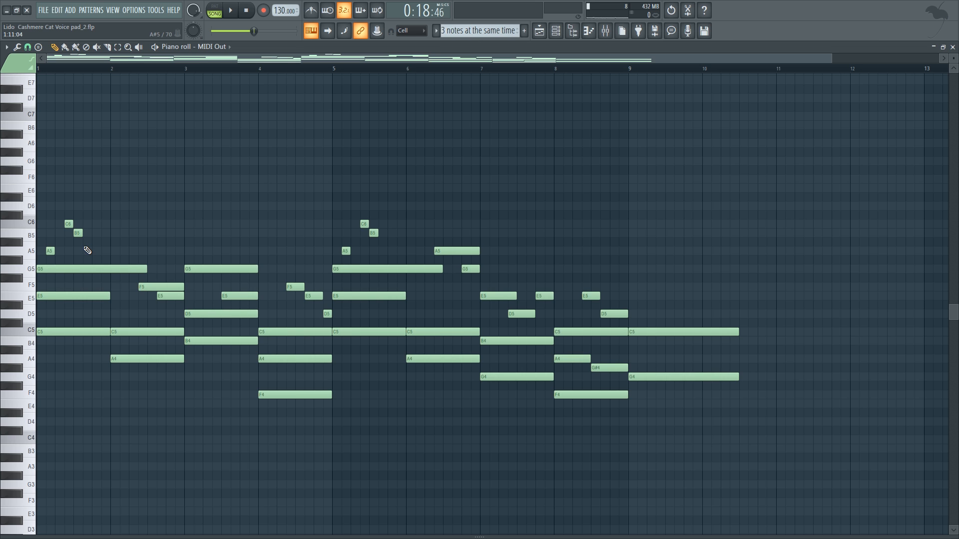
key(space)
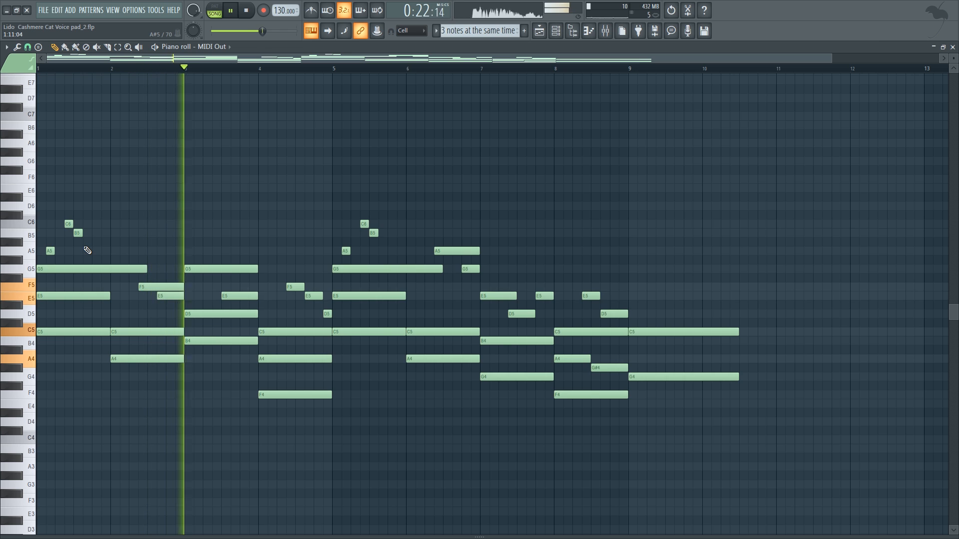
key(space)
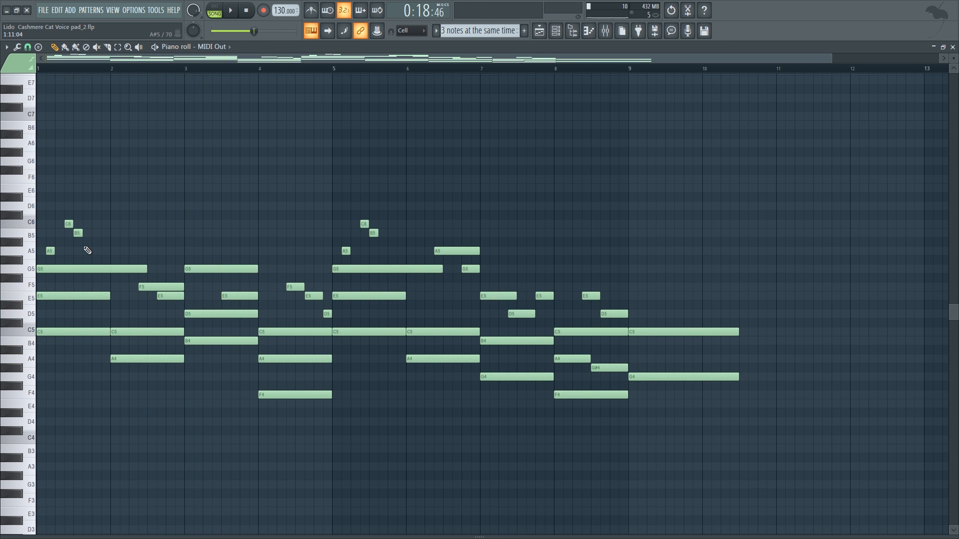
Close the piano roll, unmute Track 2 with the "4 notes at the same time" clips and mute Track 4
click(952, 46)
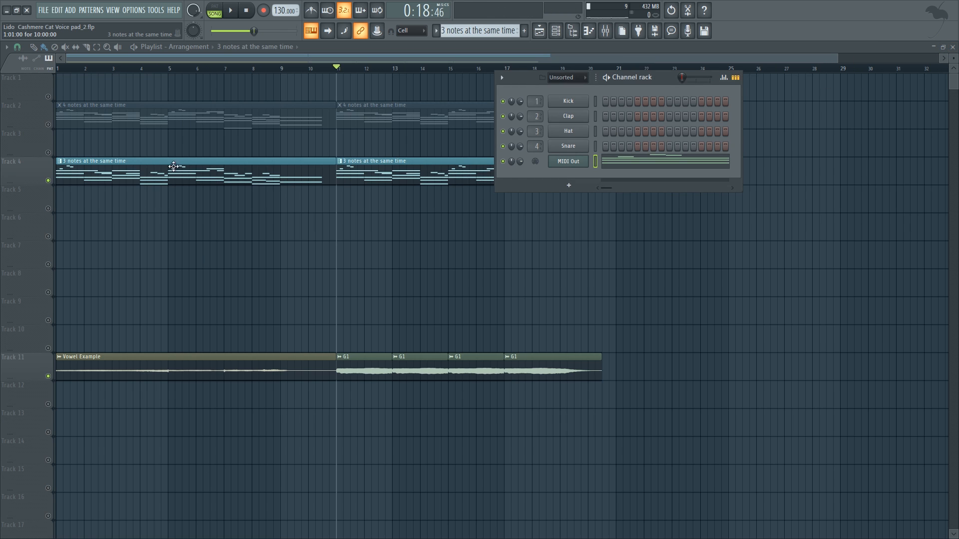
click(49, 124)
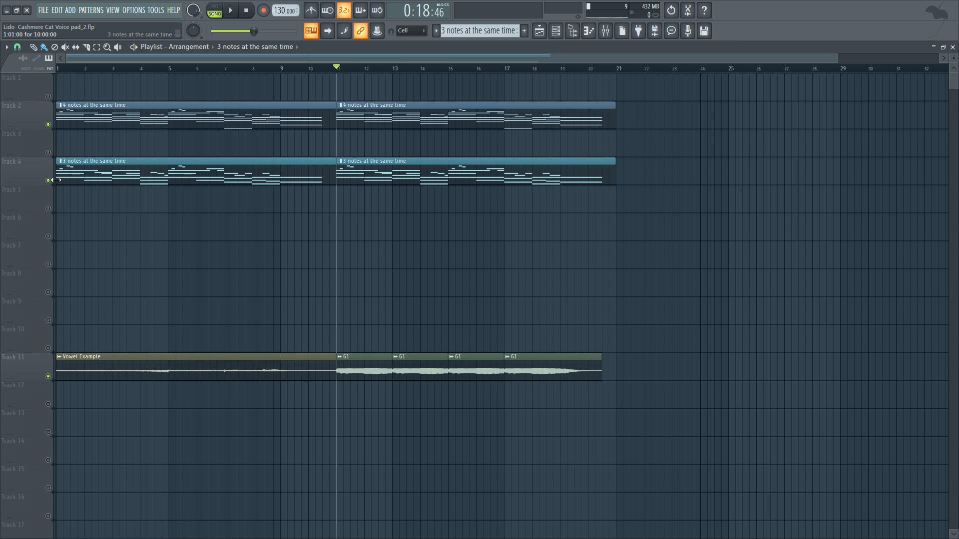
click(48, 180)
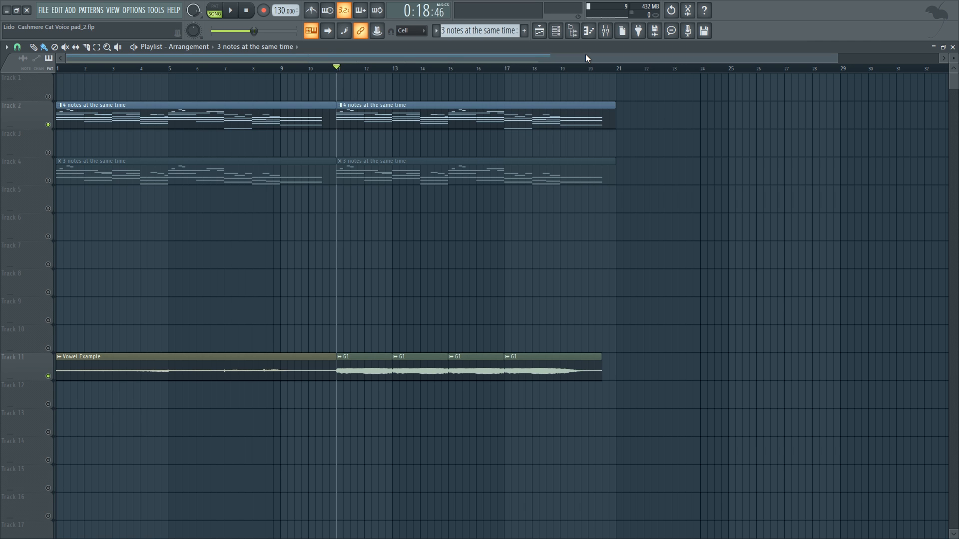
Play the four-note harmonies over the G1 samples from bar 11 and over the Vowel Example from bar 1
key(space)
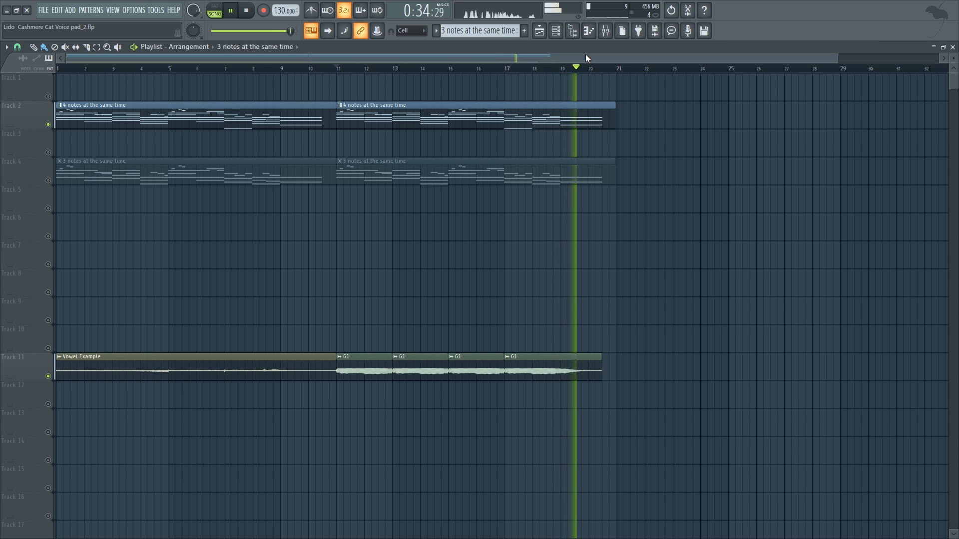
key(space)
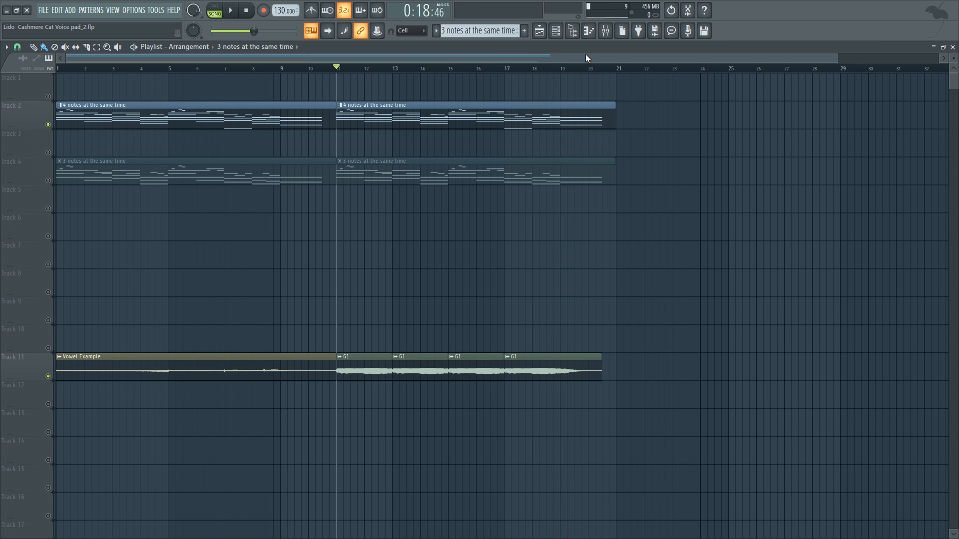
drag(300, 71, 0, 41)
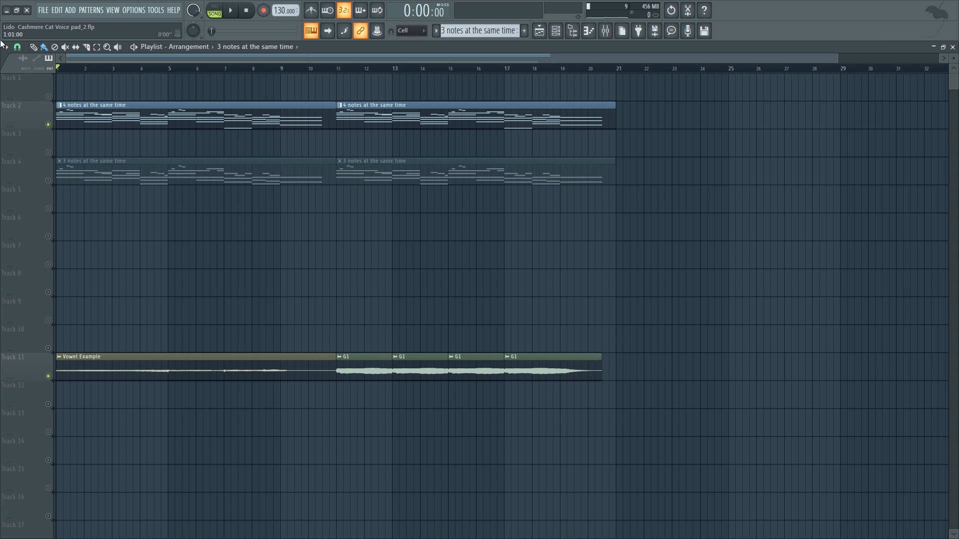
key(space)
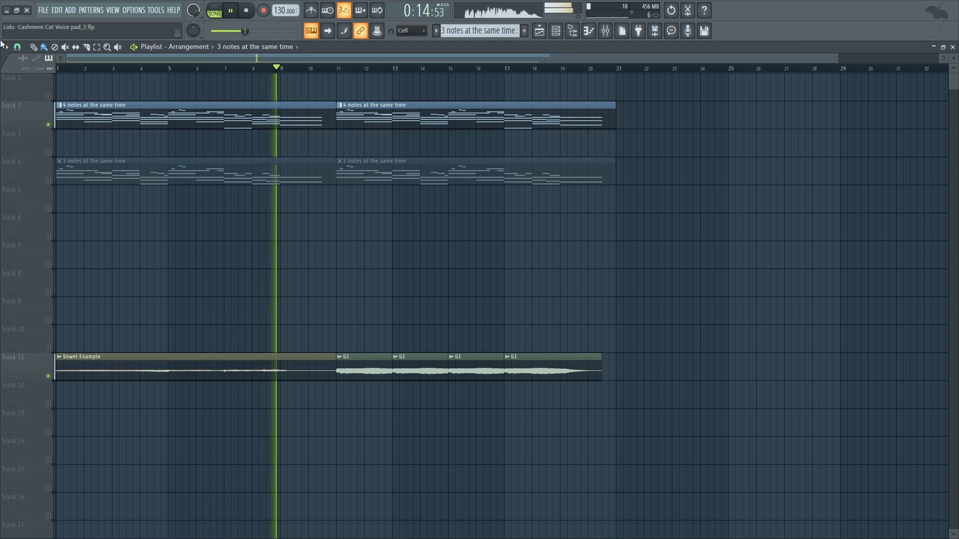
key(space)
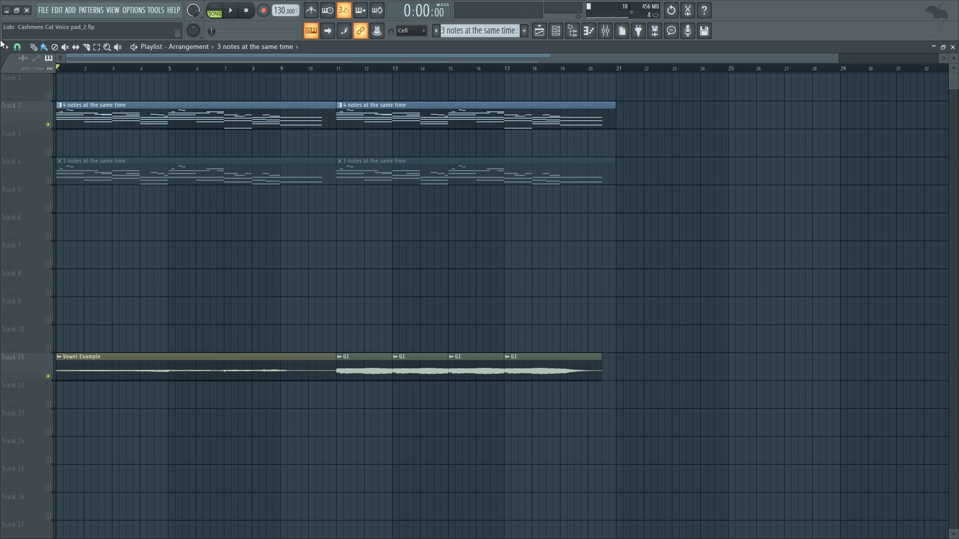